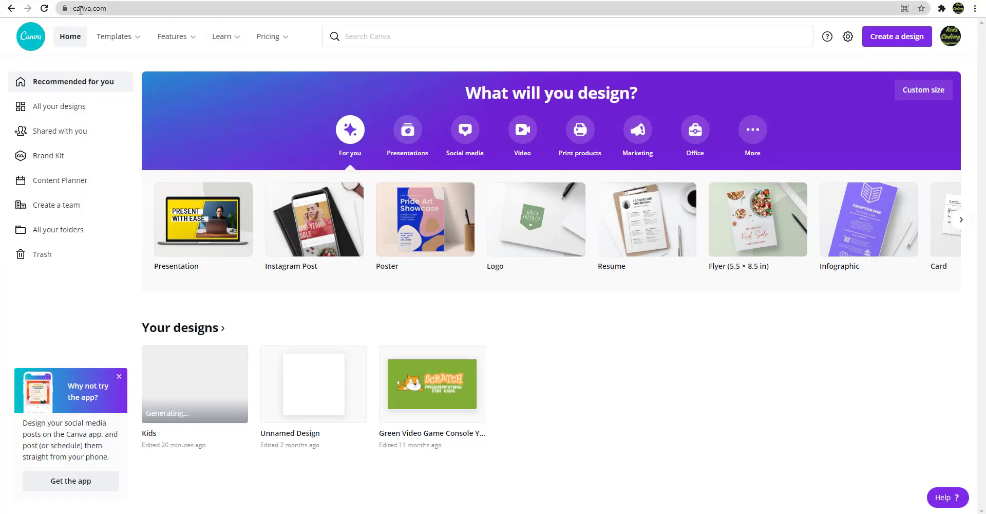
- Create a new blank Video design at 1920×1080 px
click(134, 9)
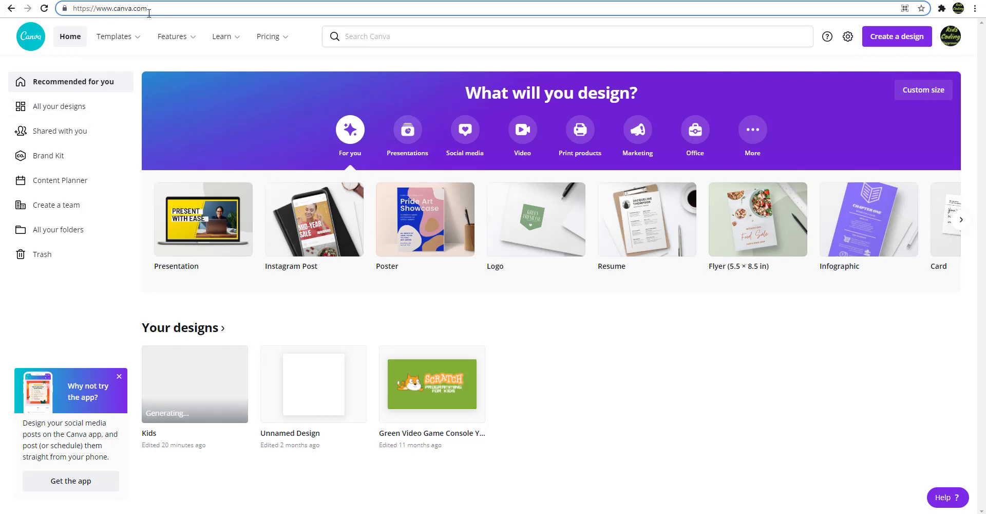
click(902, 39)
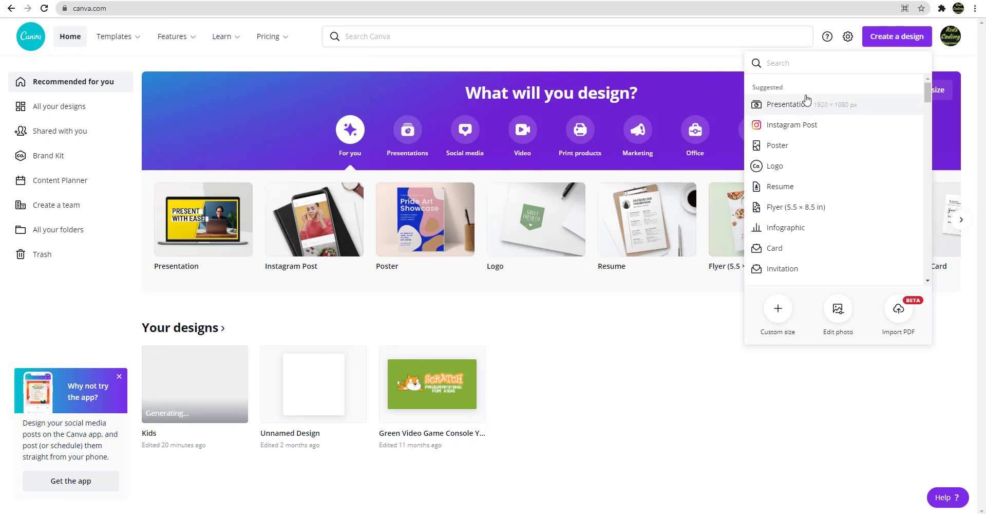
text(v)
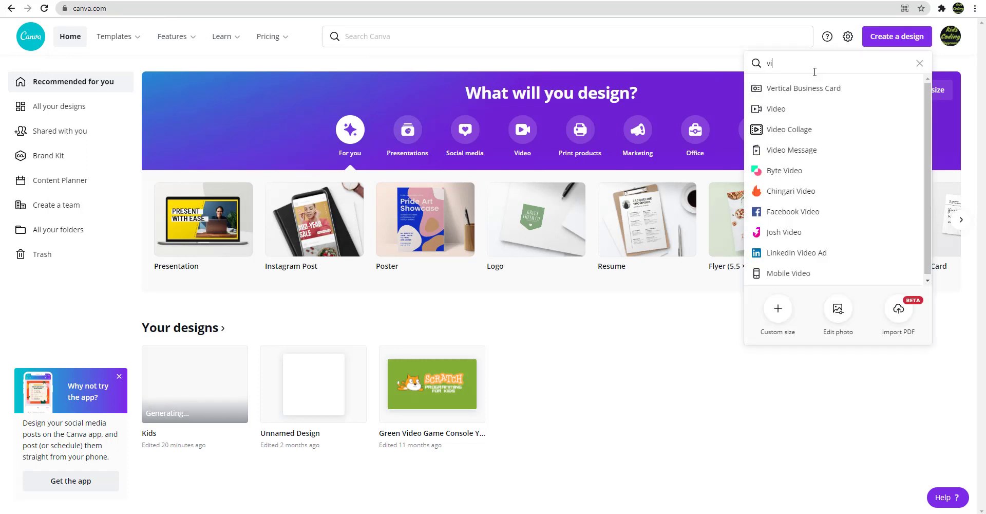
text(i)
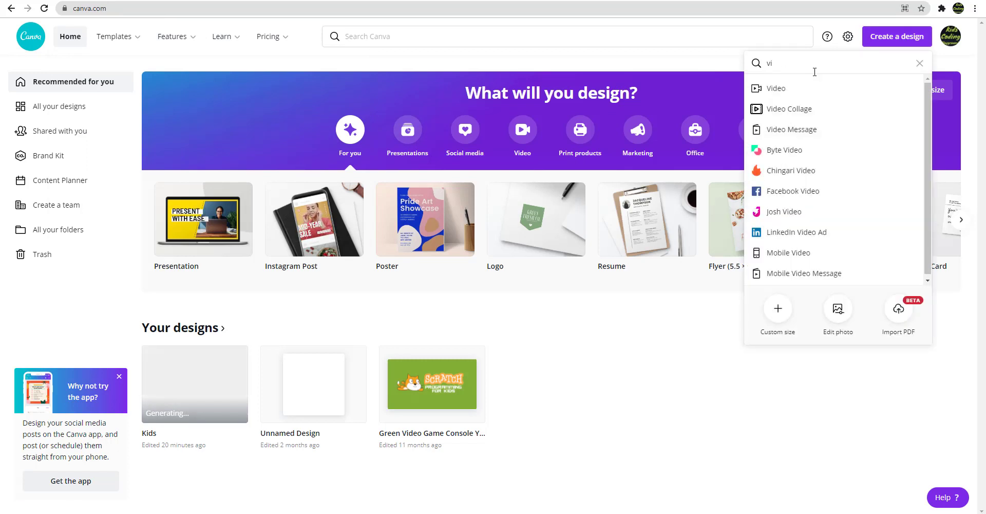
click(772, 87)
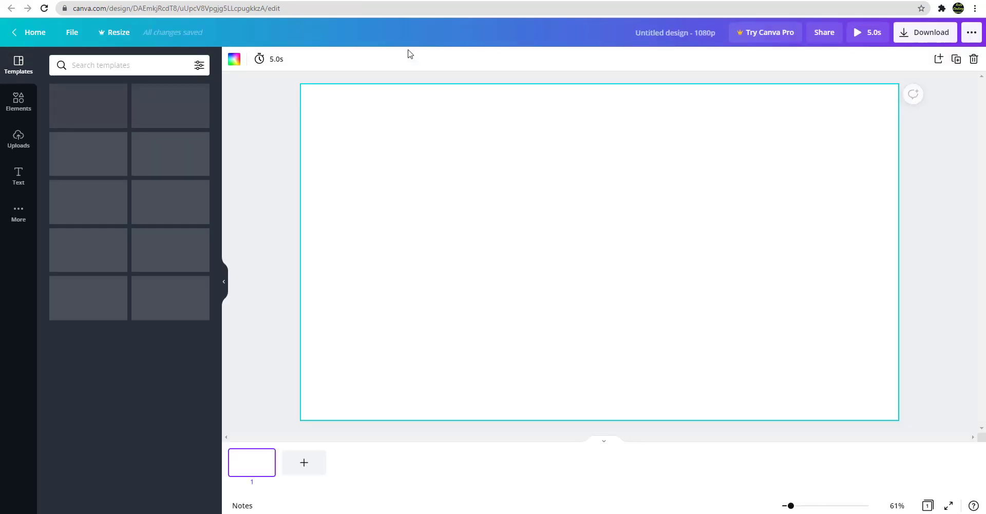
- Show the Text panel and scroll through its font combination presets
click(18, 175)
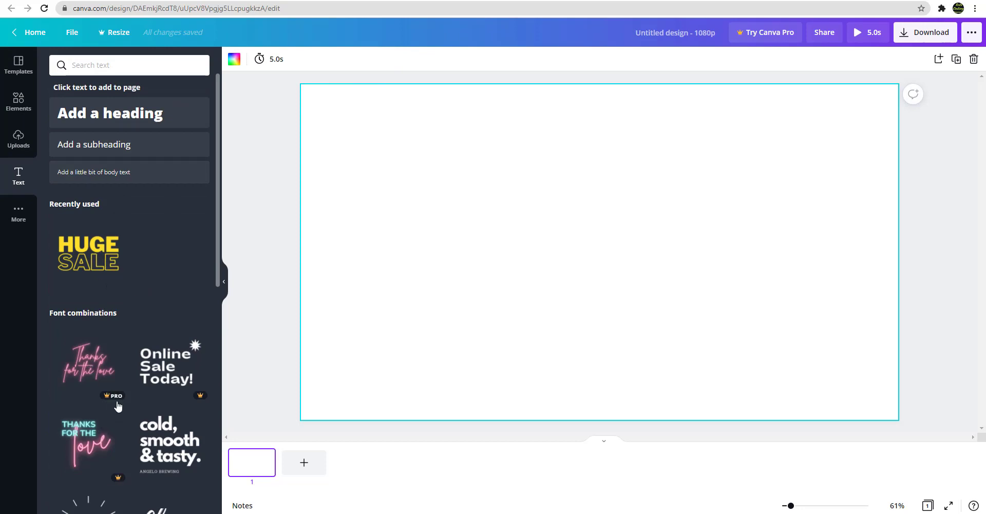
scroll(97, 245, down, 1)
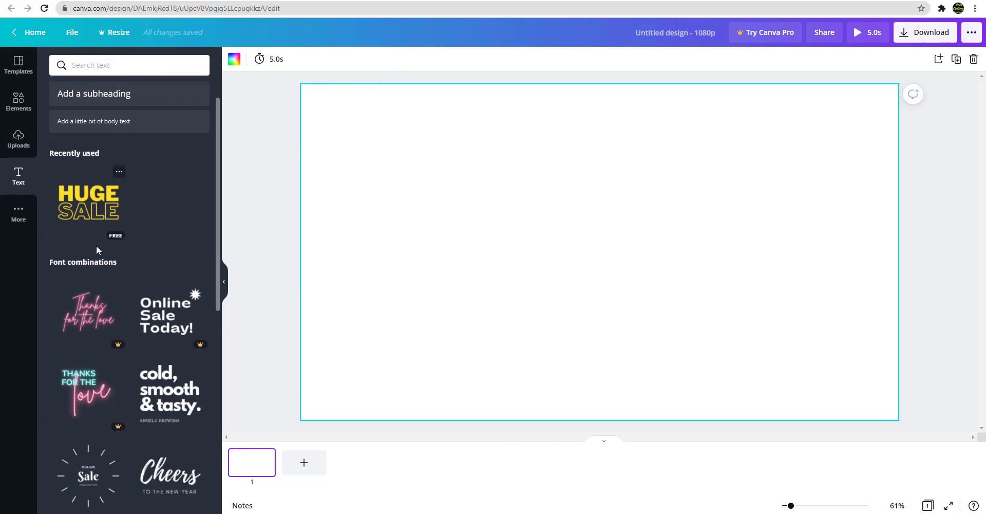
scroll(78, 194, down, 5)
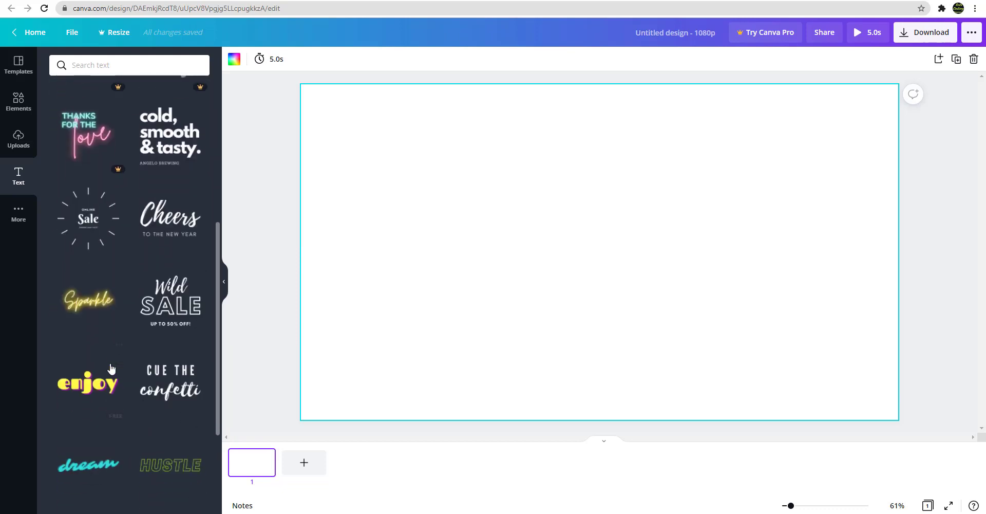
scroll(118, 422, up, 4)
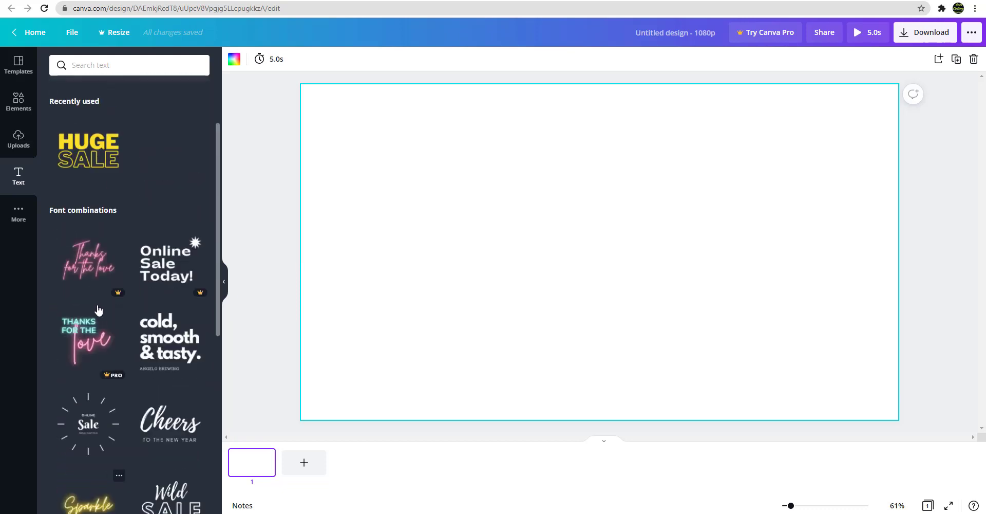
- Add the HUGE SALE text combination and replace HUGE with 'YOUR'
click(89, 160)
click(579, 208)
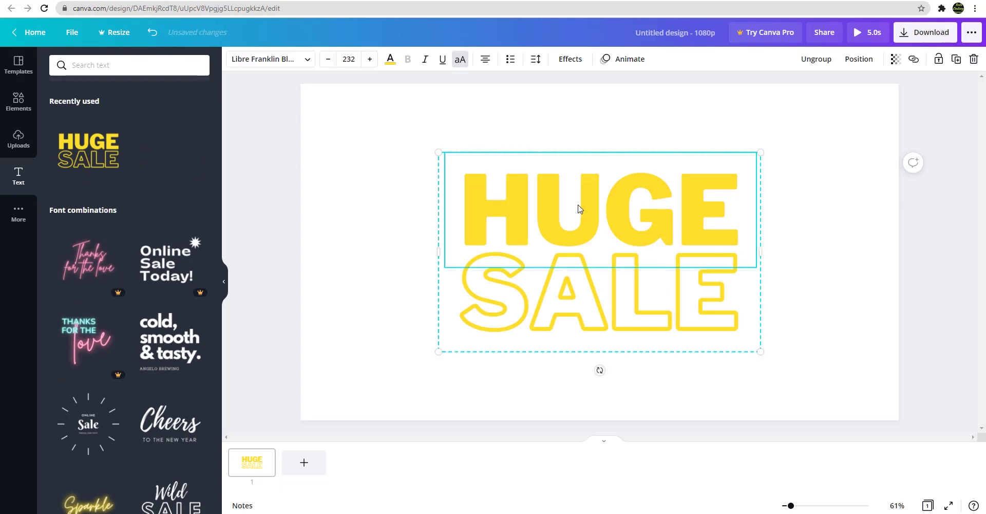
click(579, 208)
drag(483, 200, 712, 202)
text(YOUR)
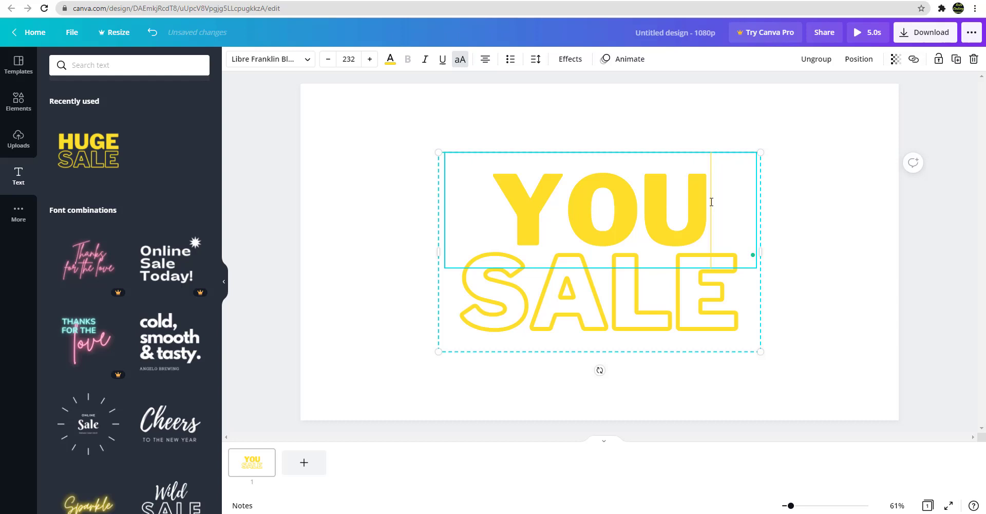
- Replace SALE with 'CHANNEL' and widen the box so it fits one line
click(539, 284)
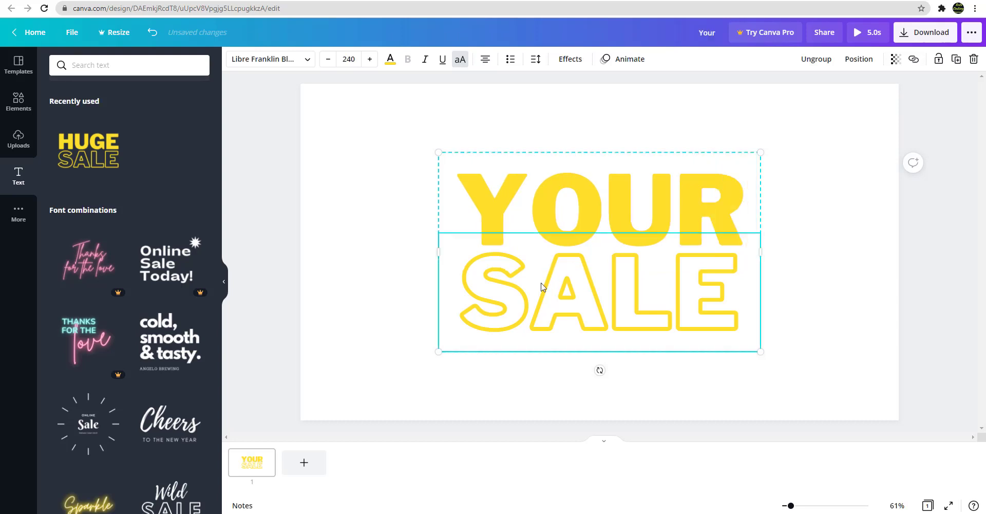
click(542, 285)
key(shift+Left)
drag(577, 285, 722, 290)
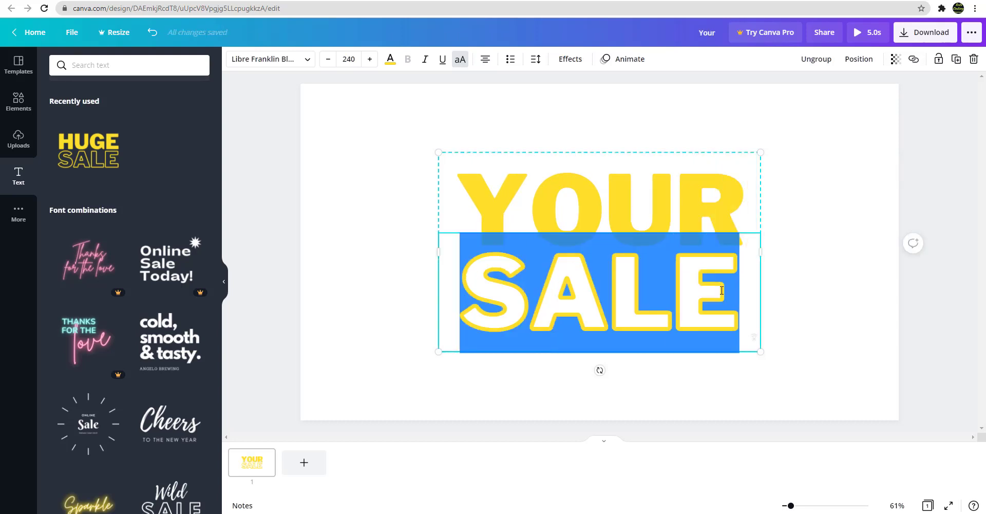
text(CHANNEL)
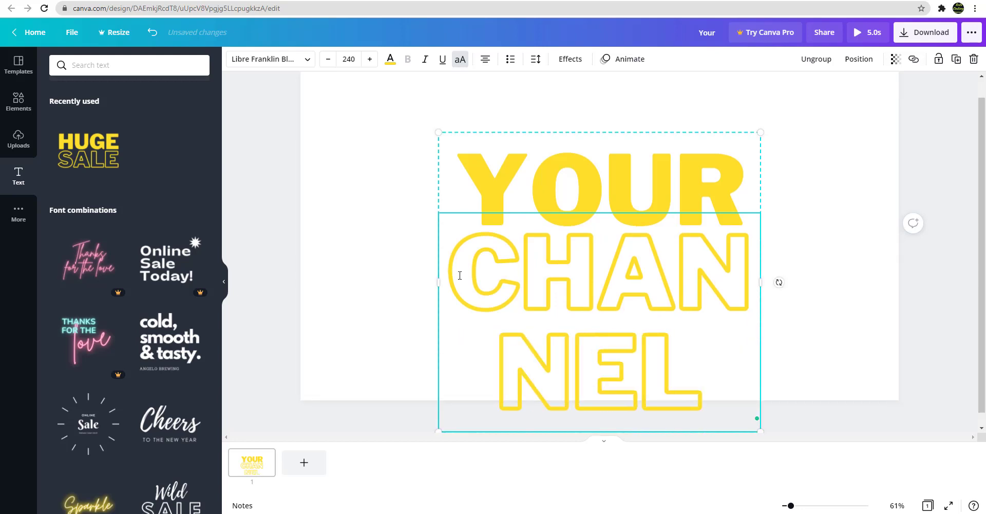
drag(438, 282, 345, 280)
drag(764, 282, 859, 282)
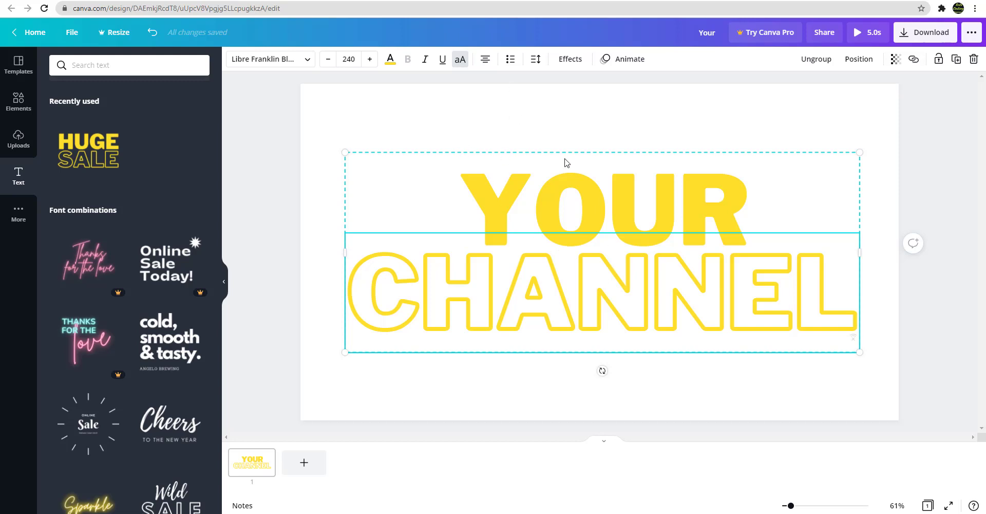
- Select YOUR and preview the Burst, Bounce and Ascend text animations on it
double_click(583, 208)
click(420, 196)
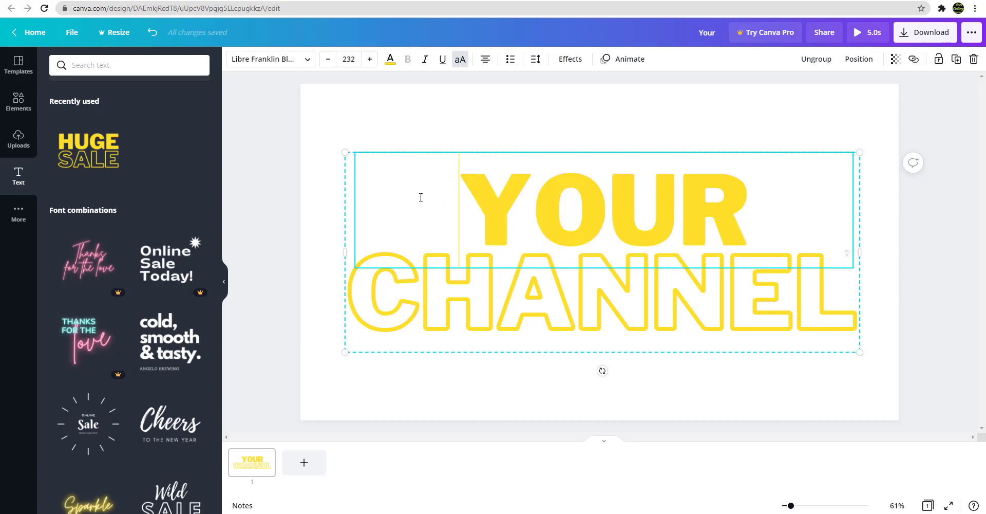
click(631, 60)
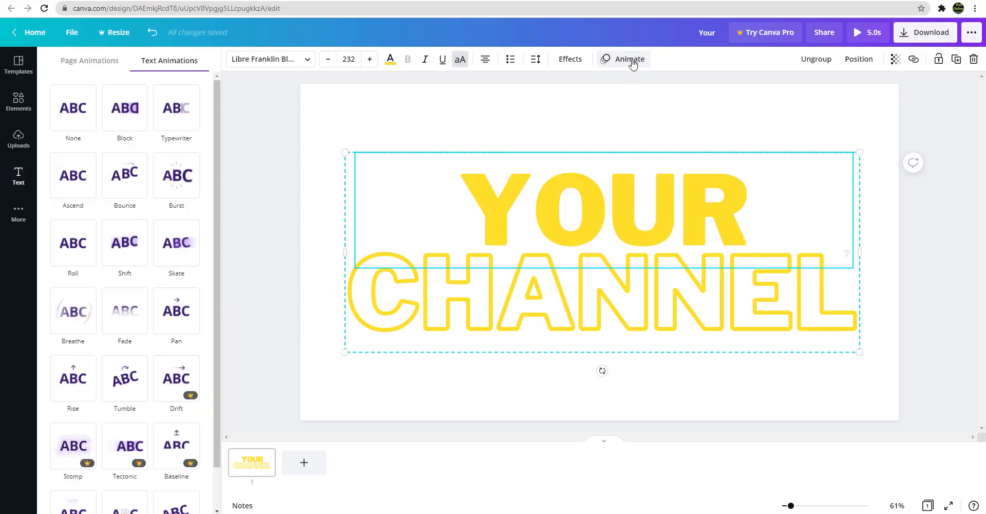
click(169, 181)
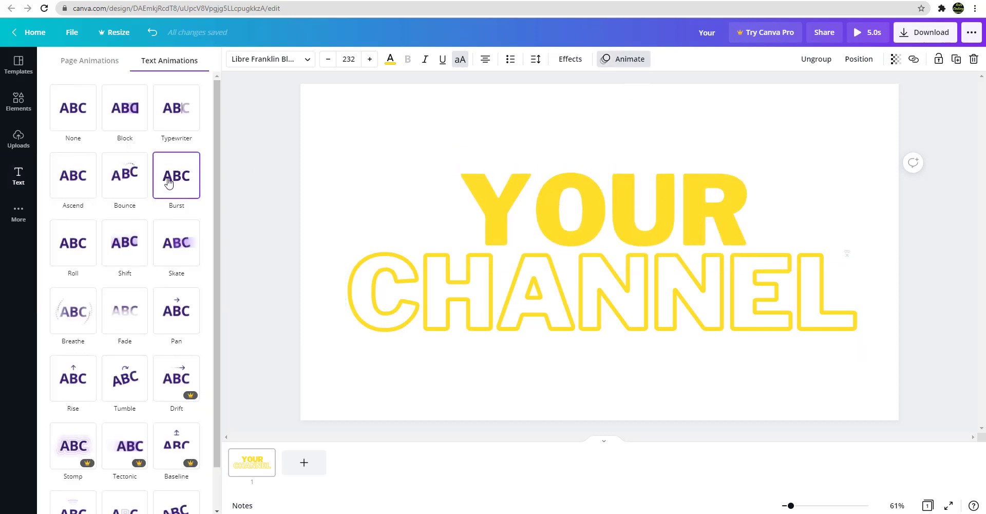
click(131, 182)
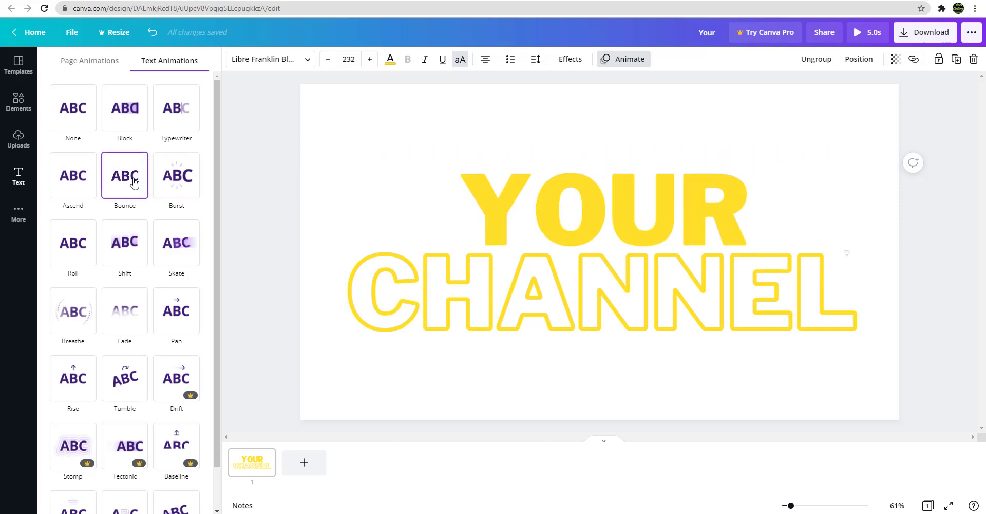
click(85, 182)
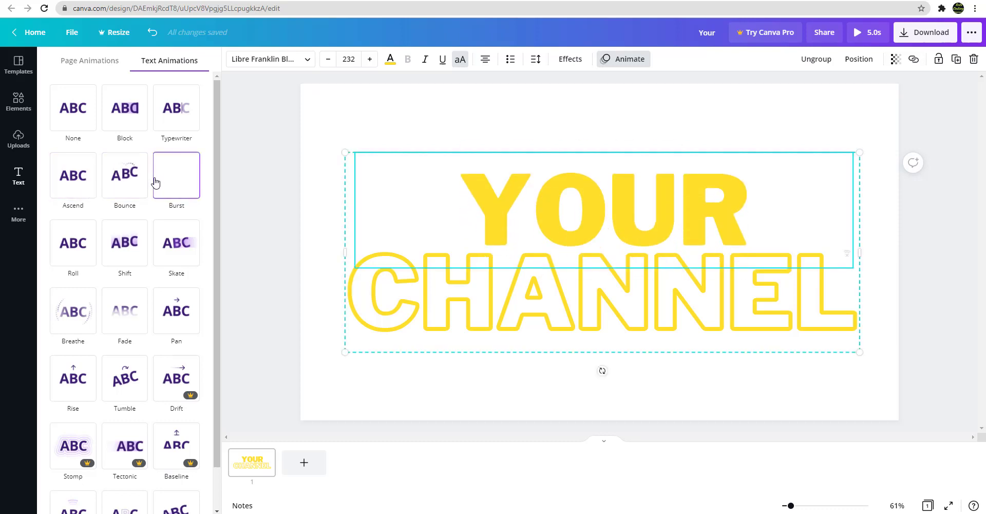
- Try Typewriter, Burst, Skate and Shift, then apply Skate to YOUR
click(168, 131)
click(174, 177)
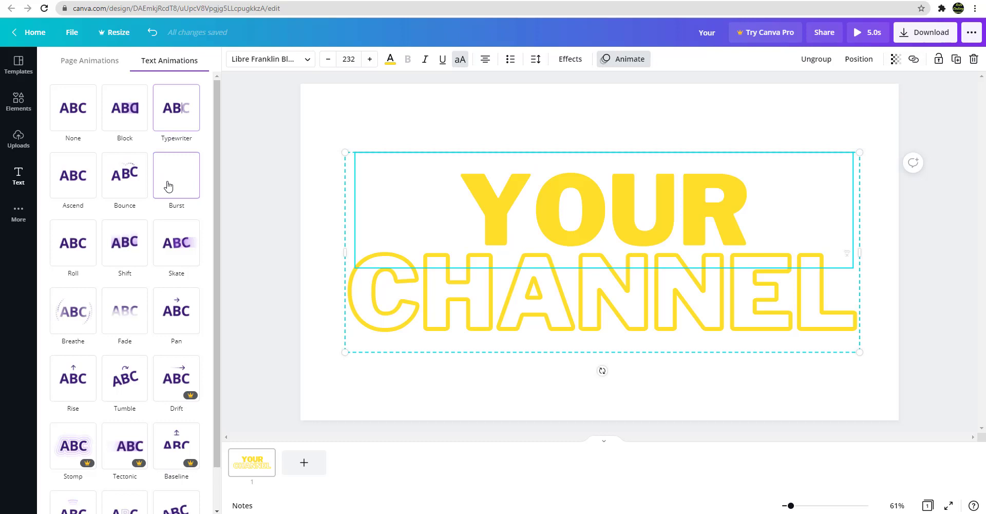
click(179, 257)
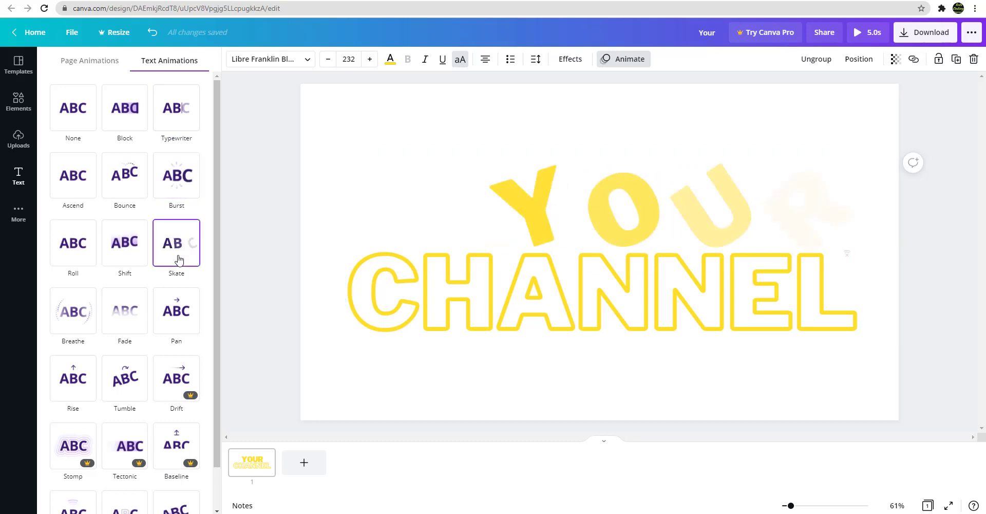
click(136, 243)
click(176, 244)
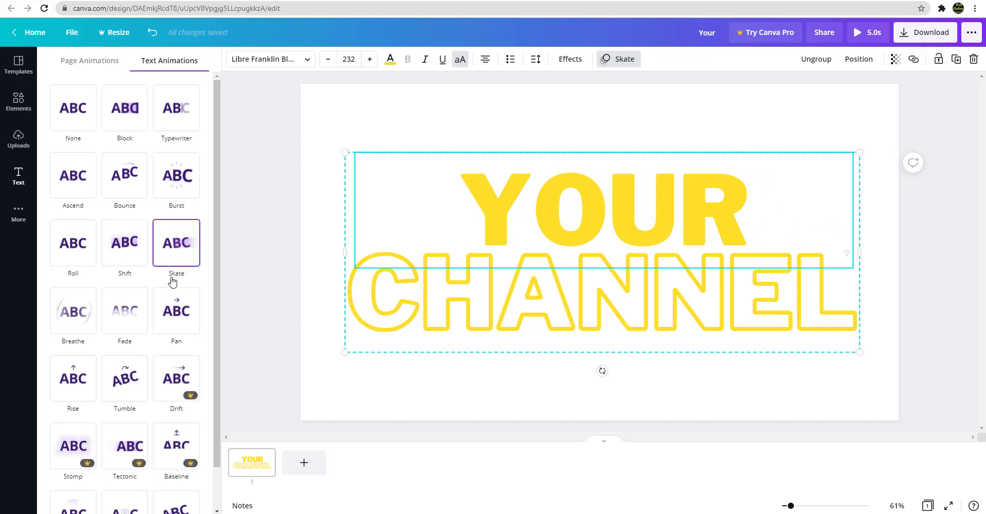
click(475, 300)
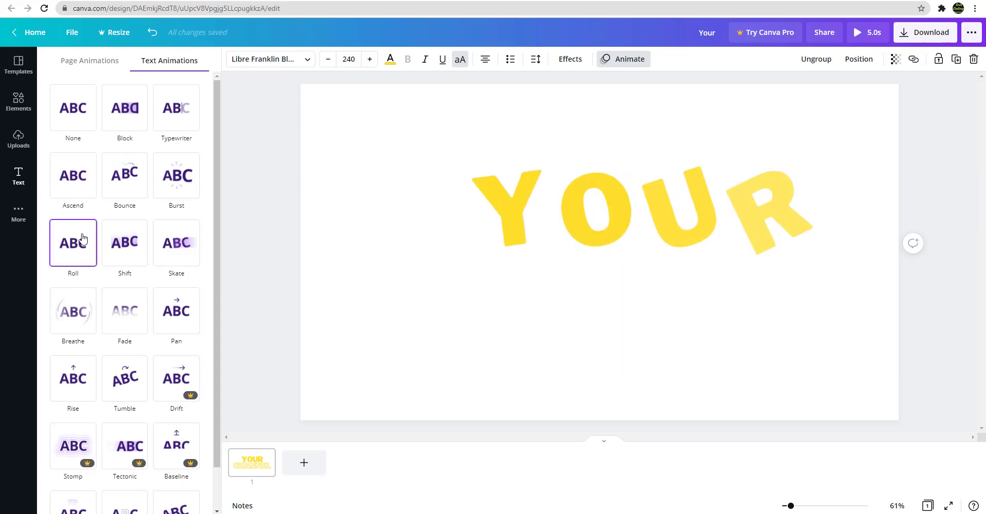
- Apply the Burst animation to CHANNEL and check both lines' animations
click(171, 192)
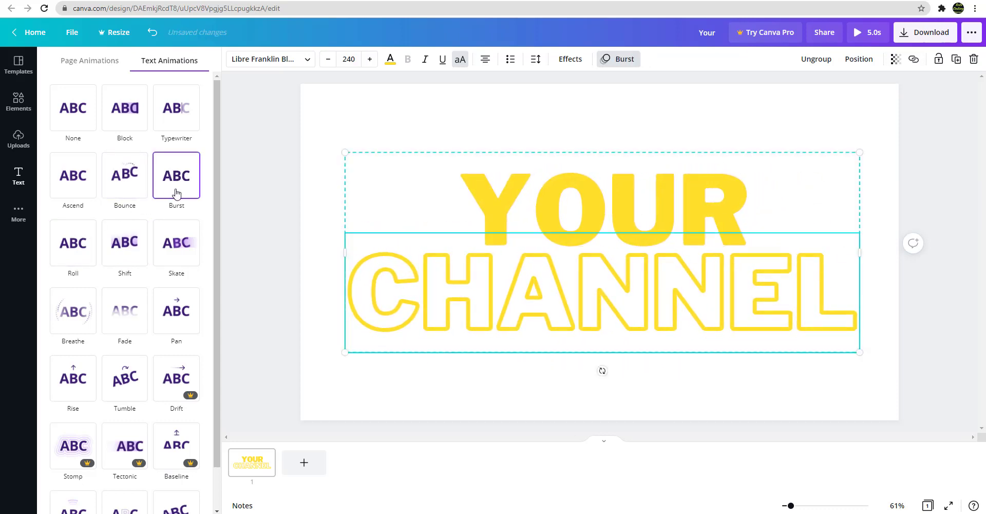
click(469, 196)
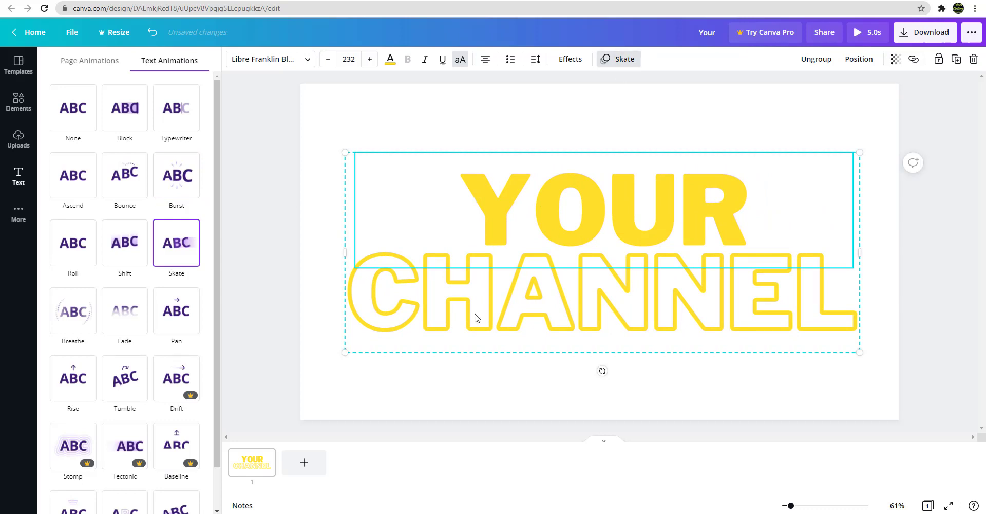
click(475, 317)
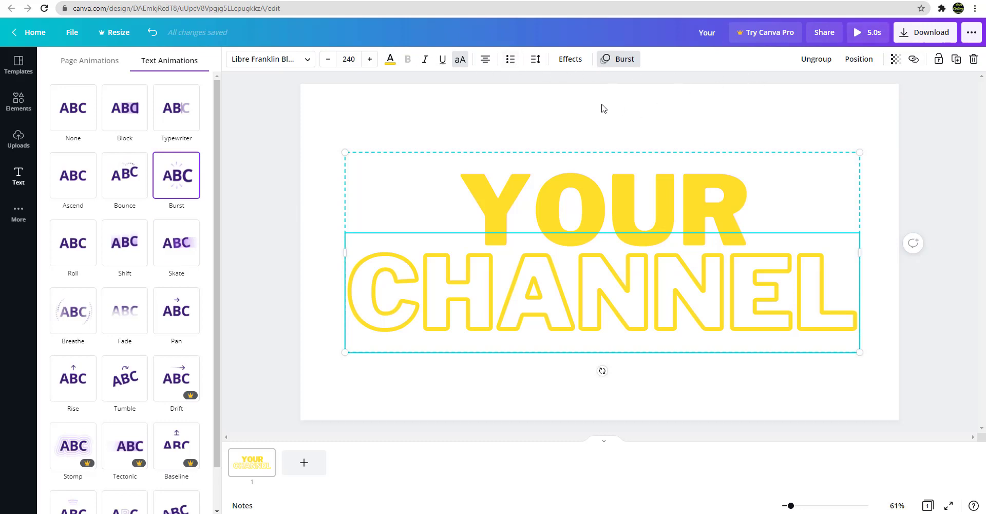
click(342, 118)
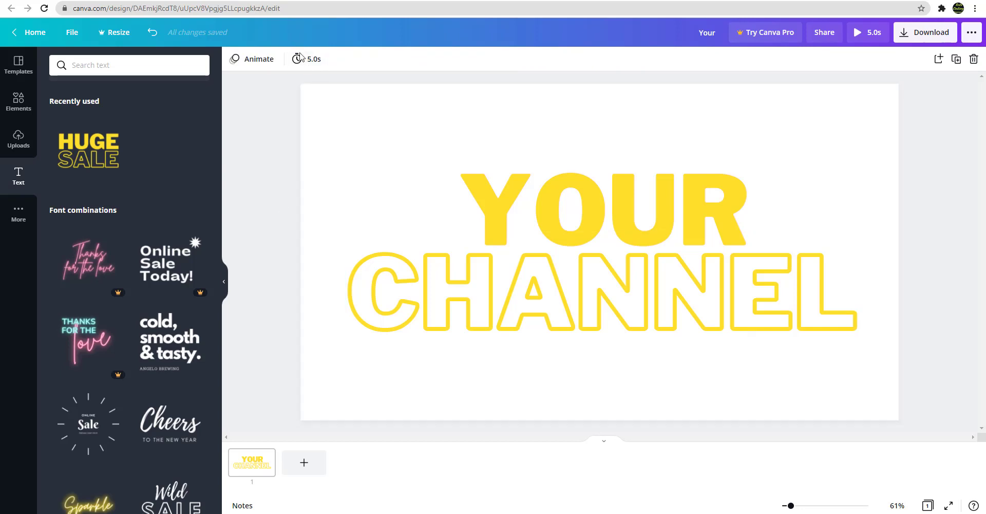
click(303, 59)
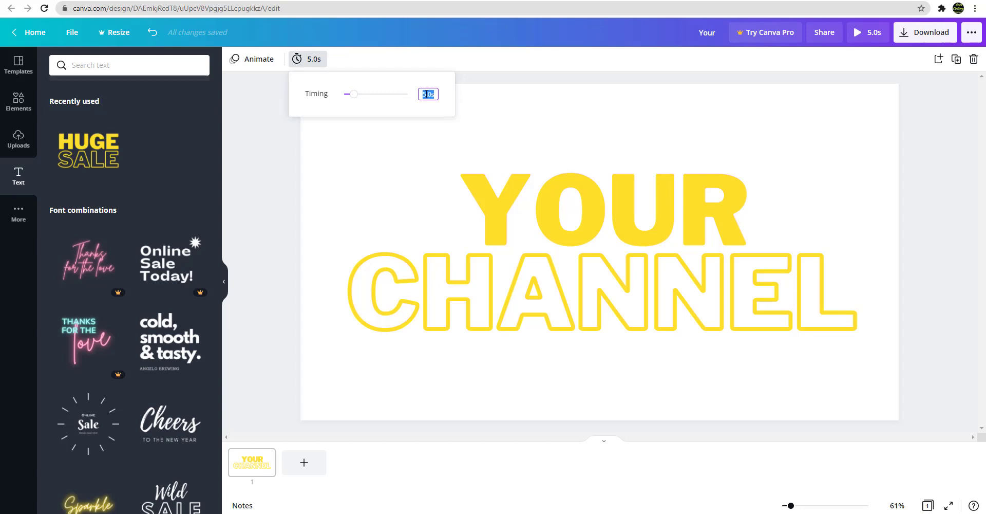
- Edit the page duration value and play a full-screen preview
click(430, 95)
click(259, 163)
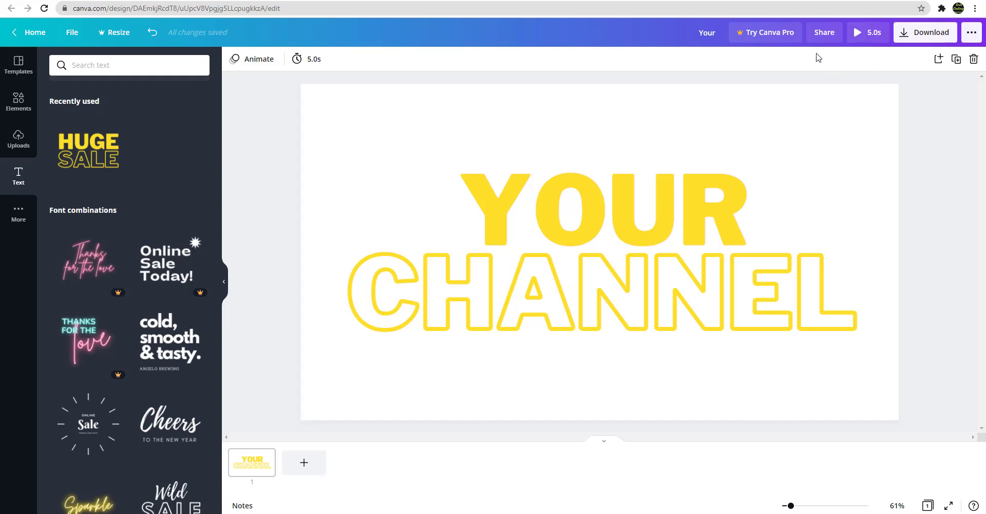
click(859, 36)
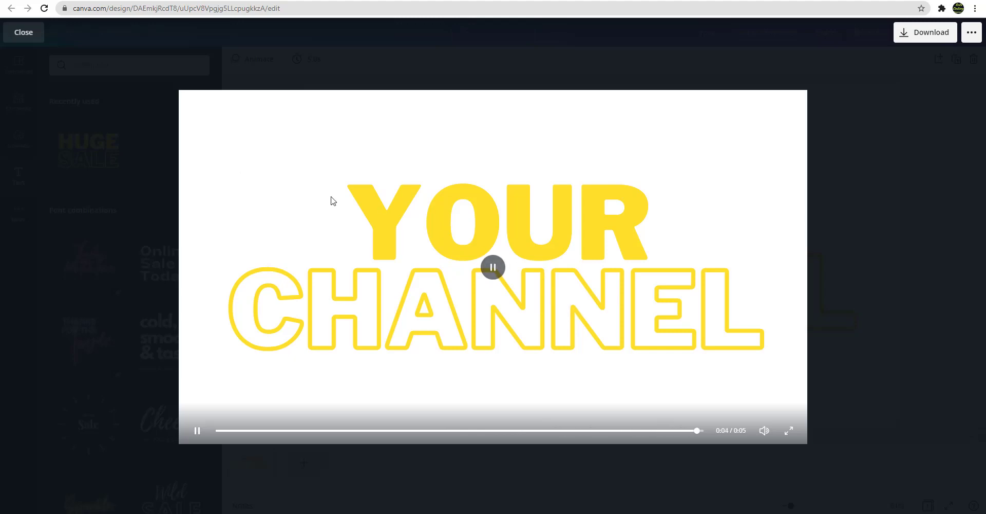
key(Escape)
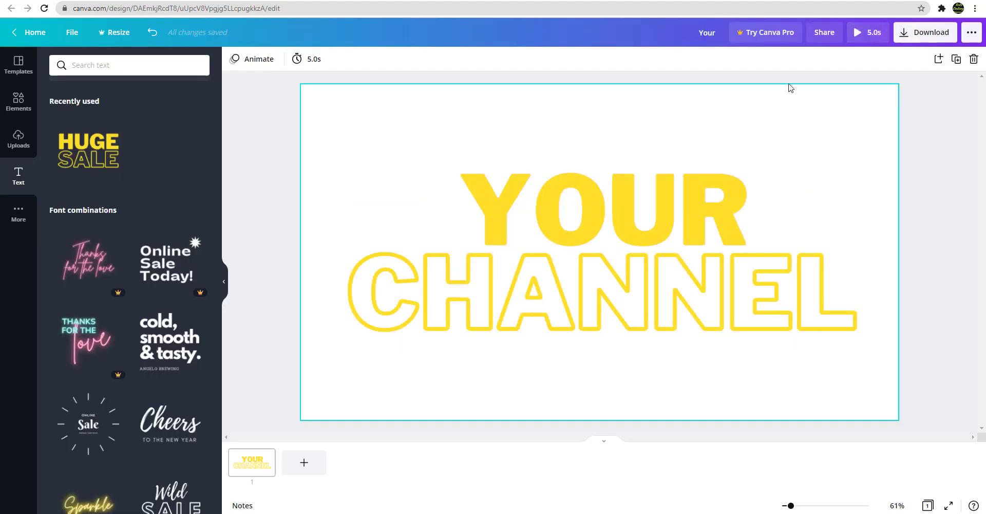
- Set the page duration to 3.0 seconds and preview the 3-second animation
click(313, 59)
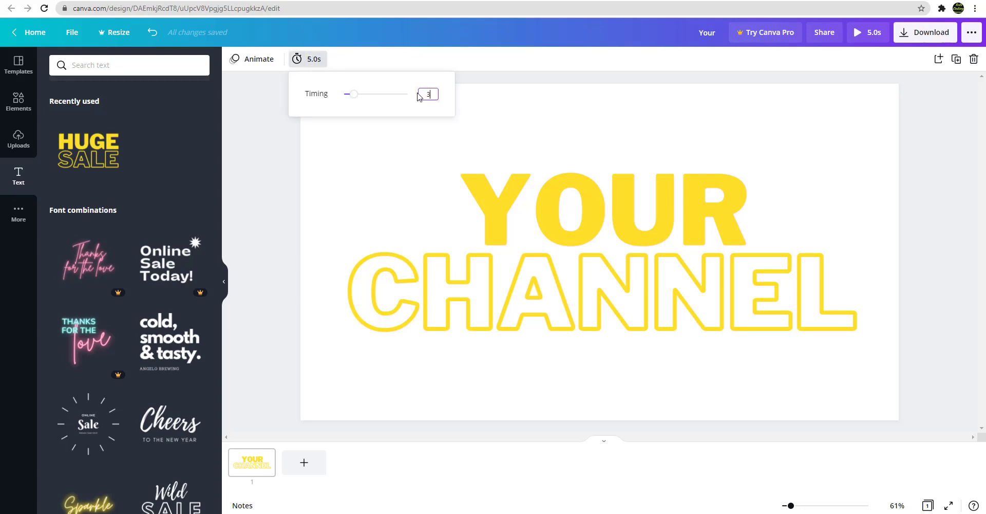
key(Return)
click(949, 144)
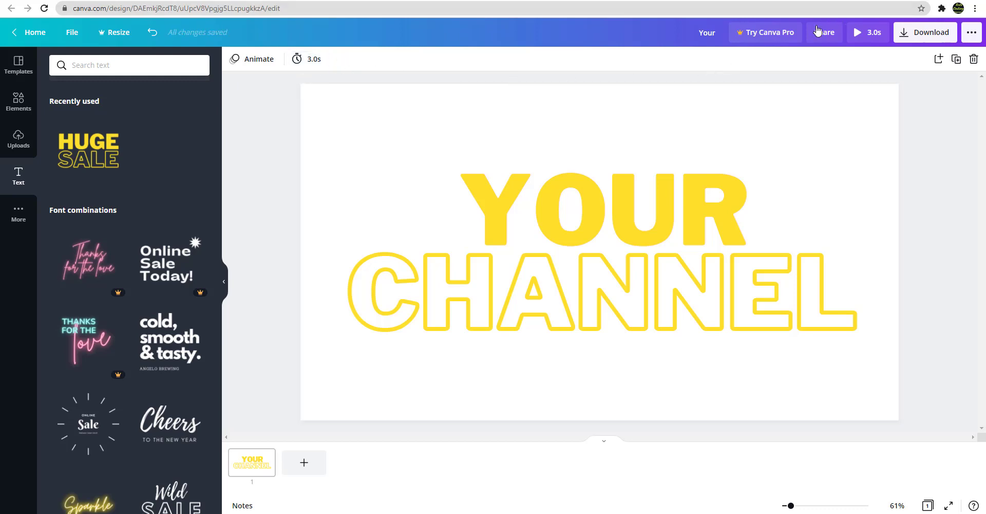
click(858, 36)
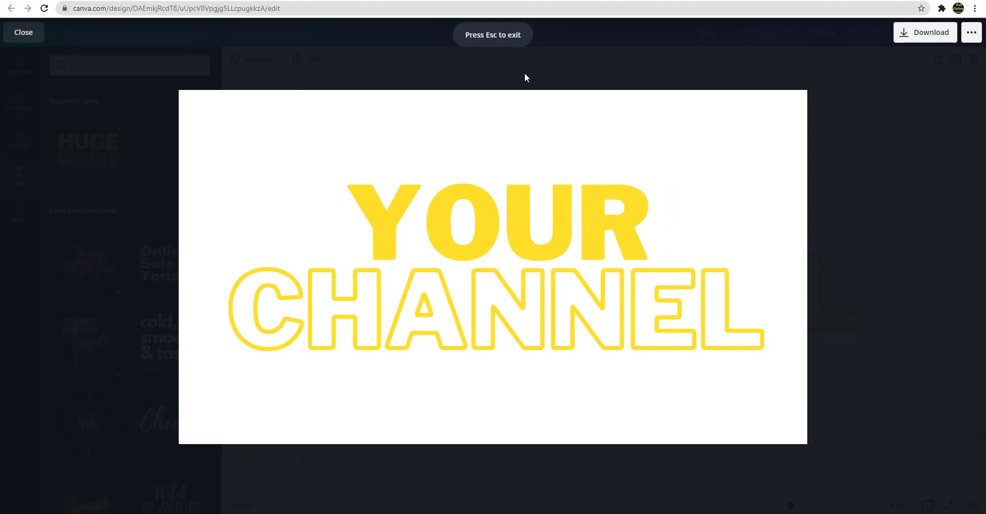
click(856, 134)
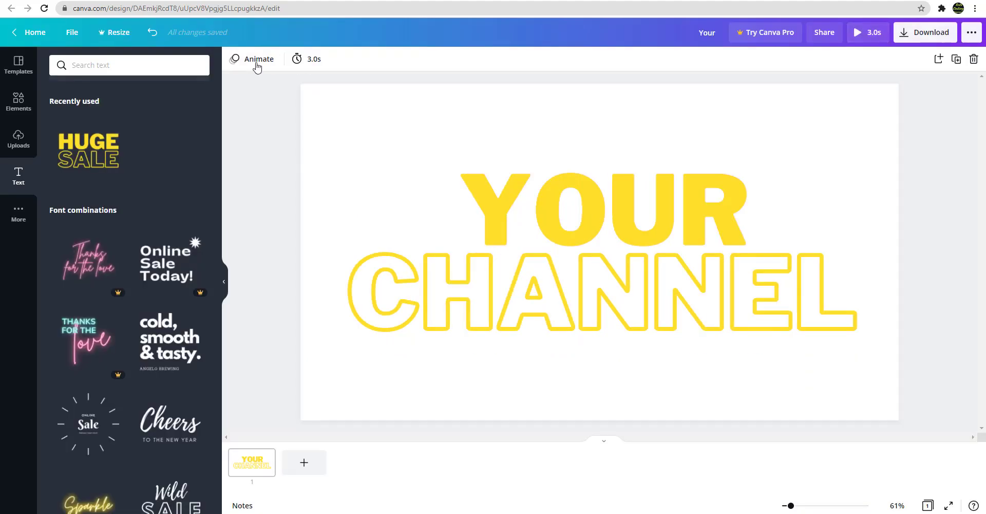
- Change the word YOUR to the coral-red default colour swatch, leaving CHANNEL yellow
click(504, 185)
click(502, 186)
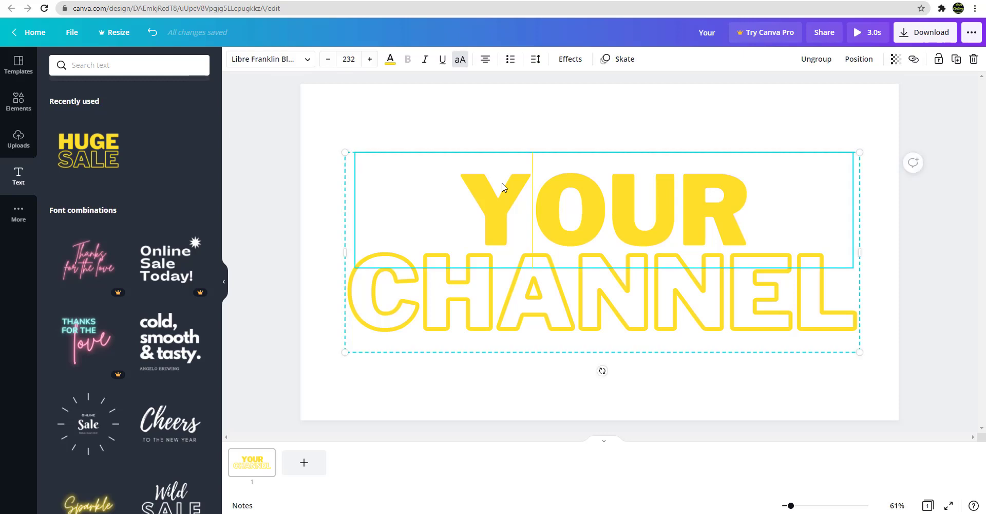
drag(480, 187, 739, 195)
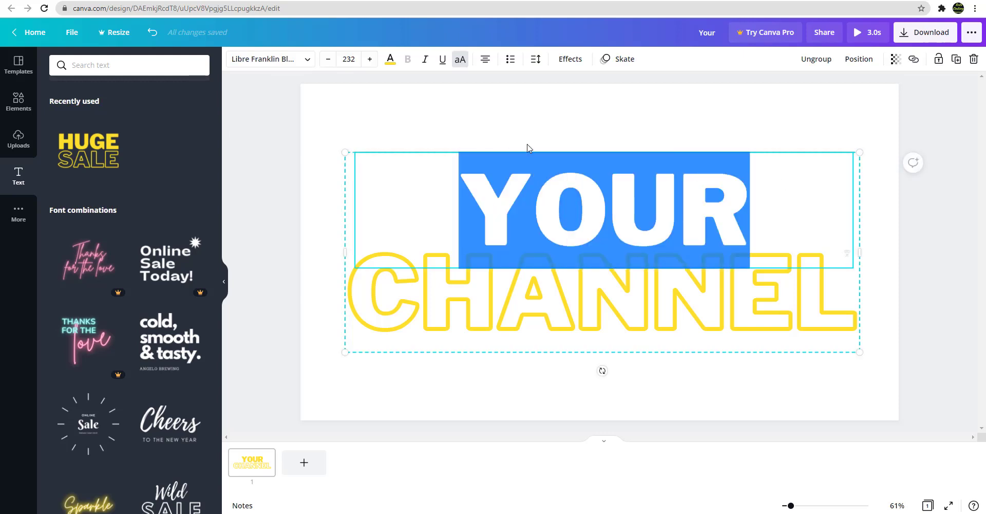
click(389, 59)
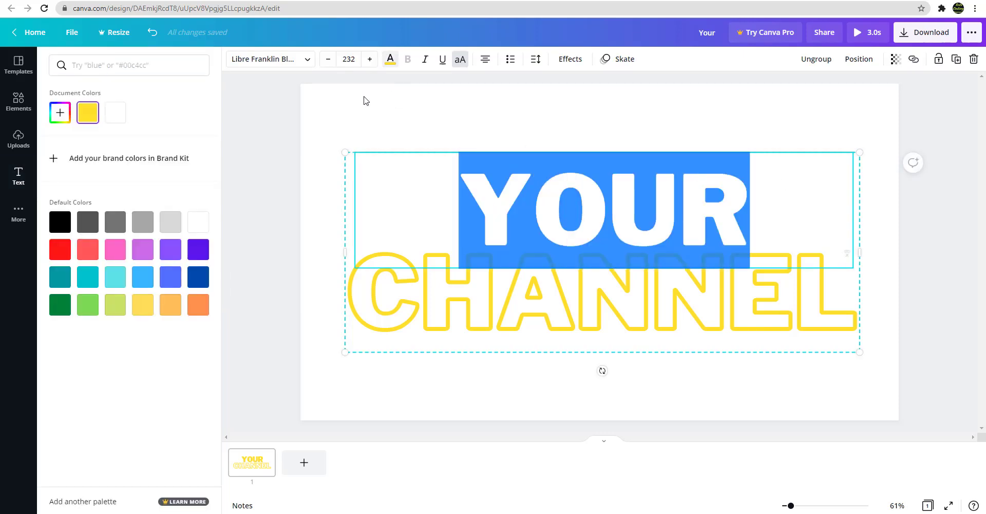
click(91, 252)
key(Escape)
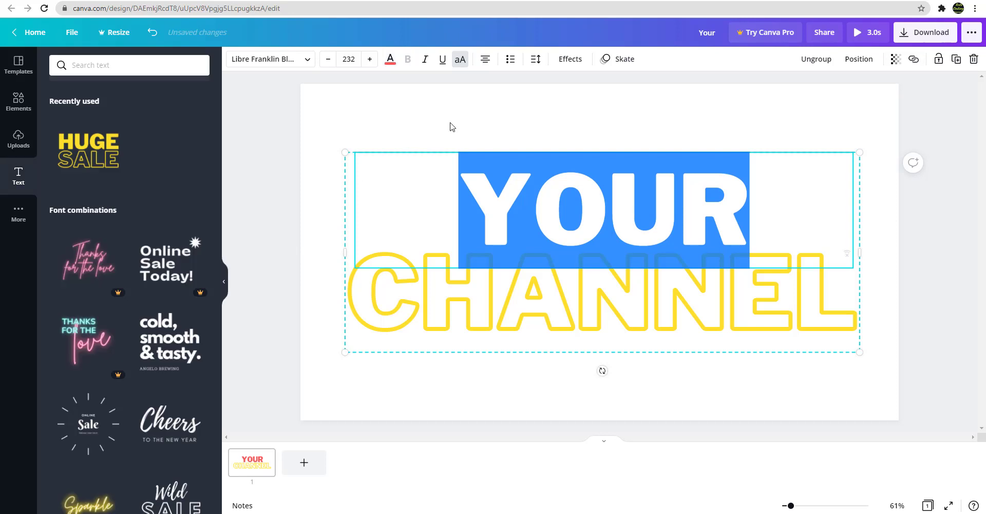
click(471, 161)
click(504, 297)
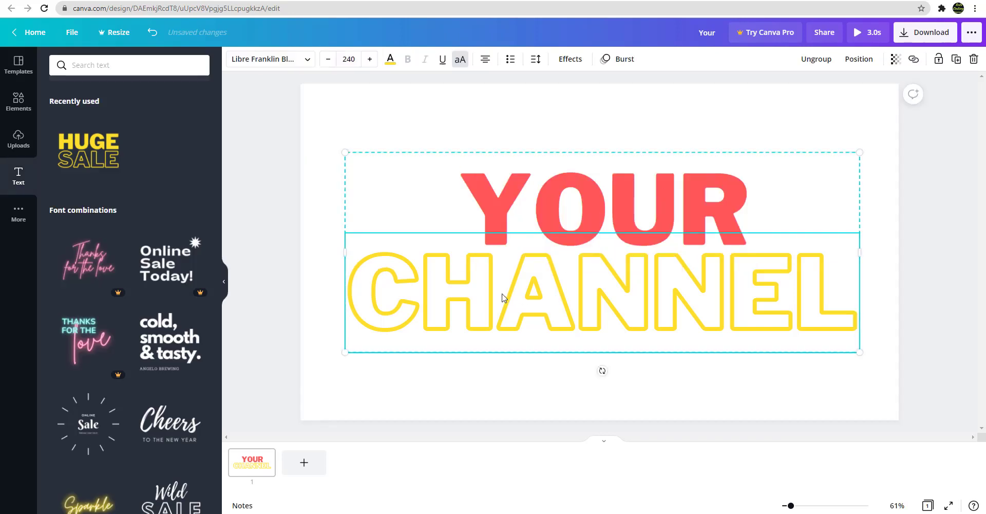
double_click(473, 292)
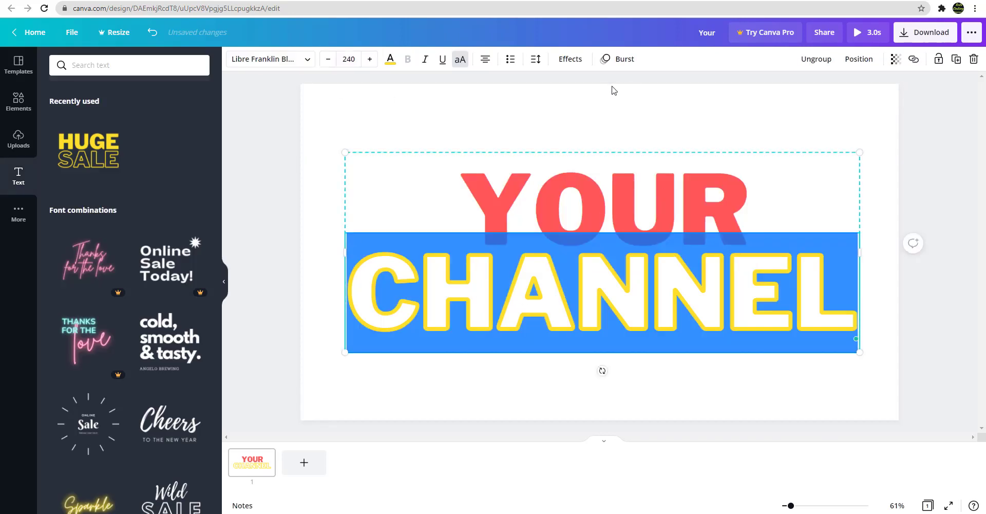
- Give CHANNEL the Splice effect, trying Neon, Curve and Glitch before reverting to Splice
click(569, 58)
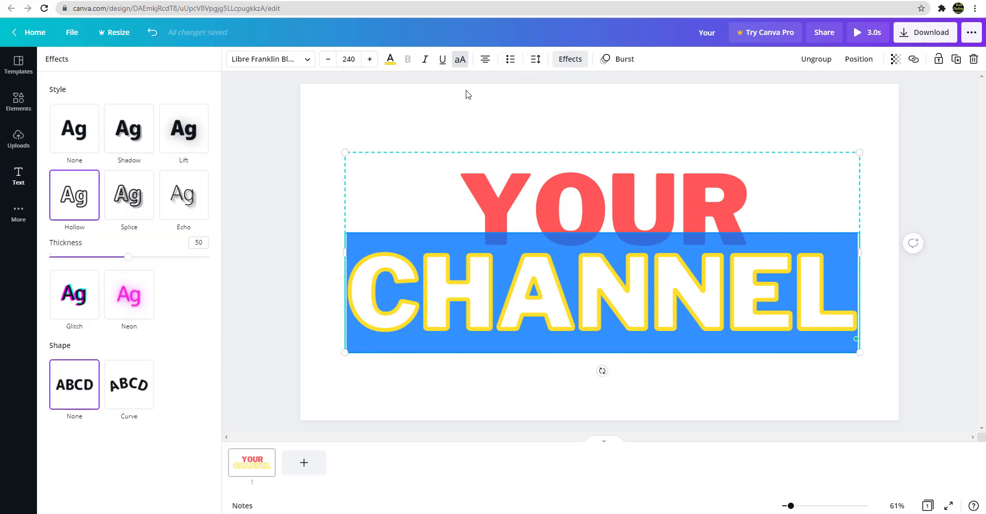
click(142, 200)
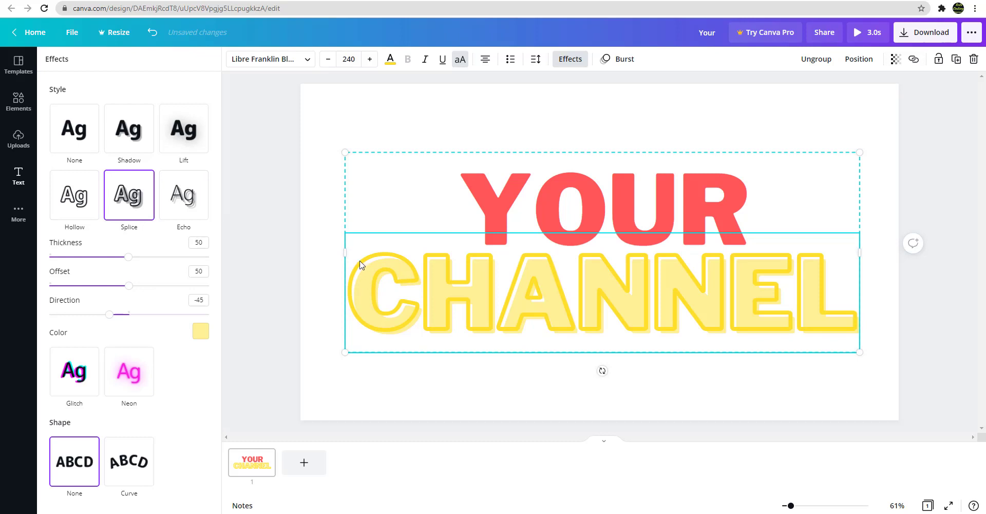
click(120, 391)
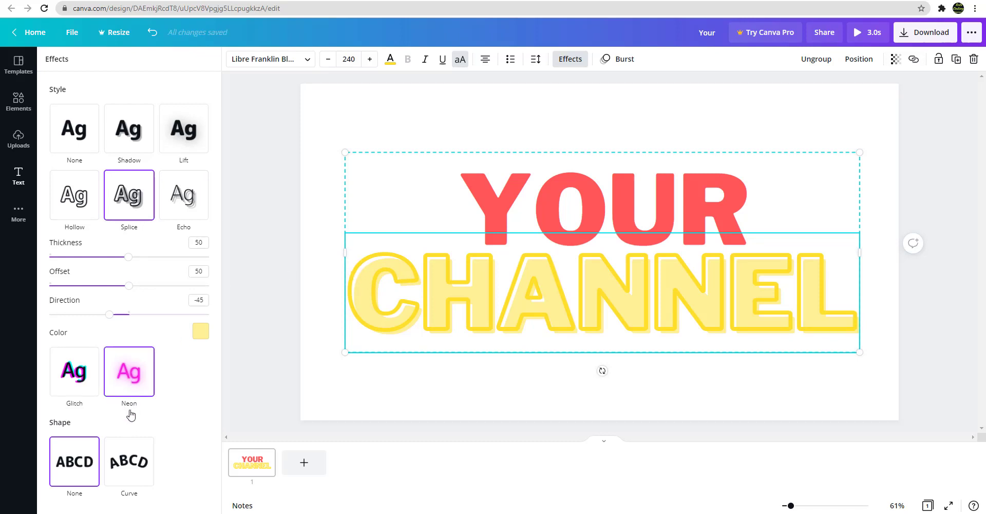
click(132, 466)
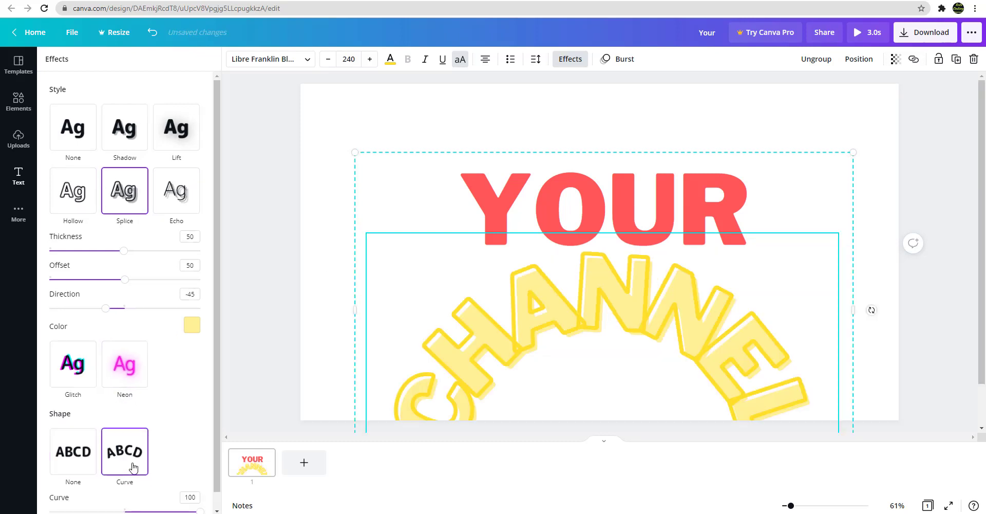
click(80, 445)
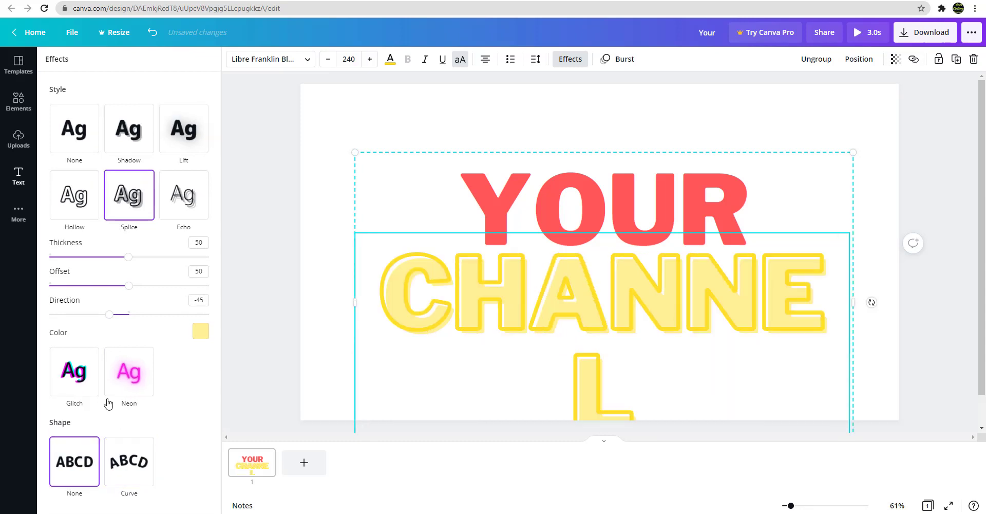
key(ctrl+z)
key(ctrl+z)
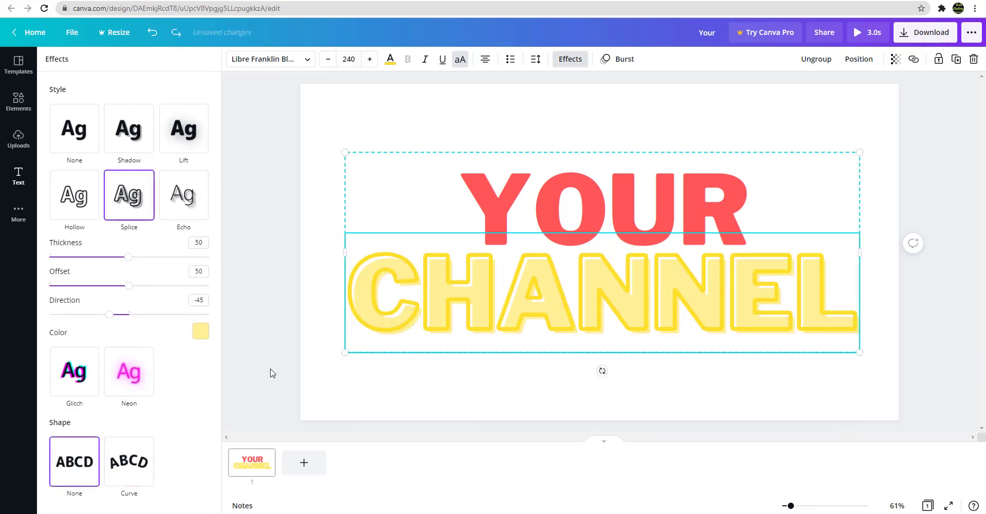
click(65, 378)
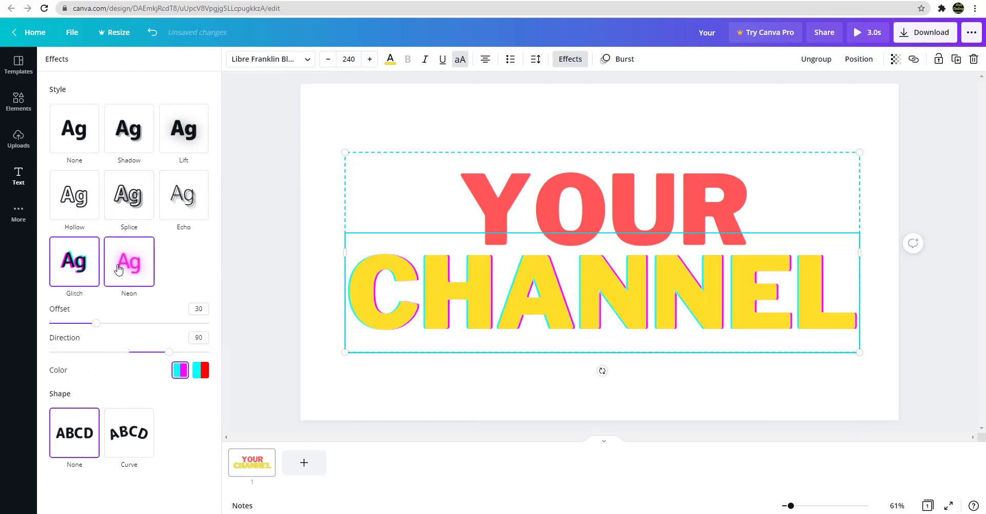
key(ctrl+z)
key(Escape)
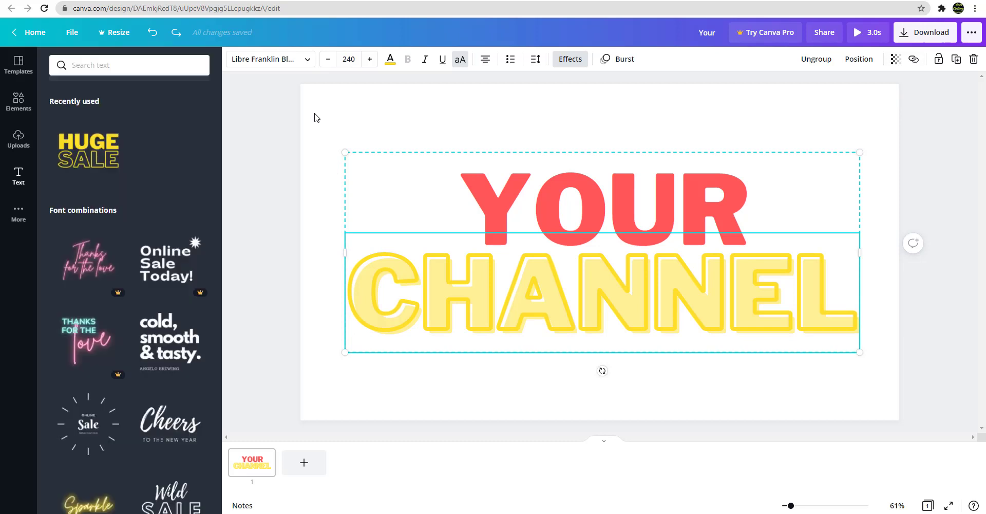
- Preview the finished design full screen and bring up the MP4 Video download options
click(861, 35)
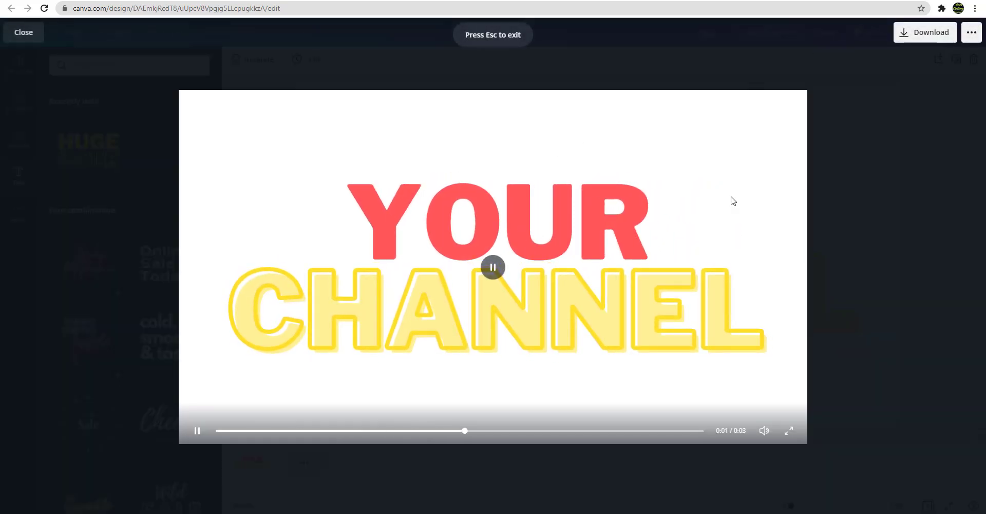
click(928, 34)
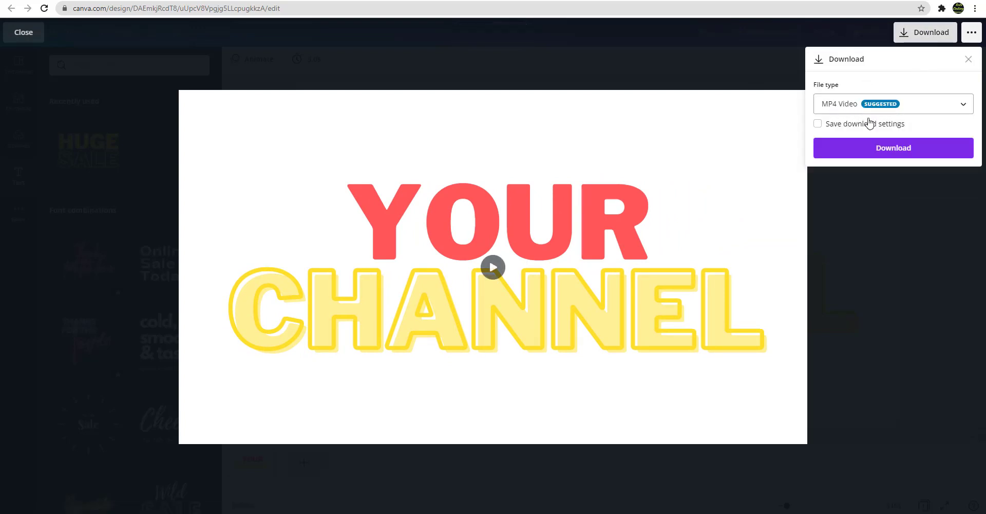
mouse_move(728, 130)
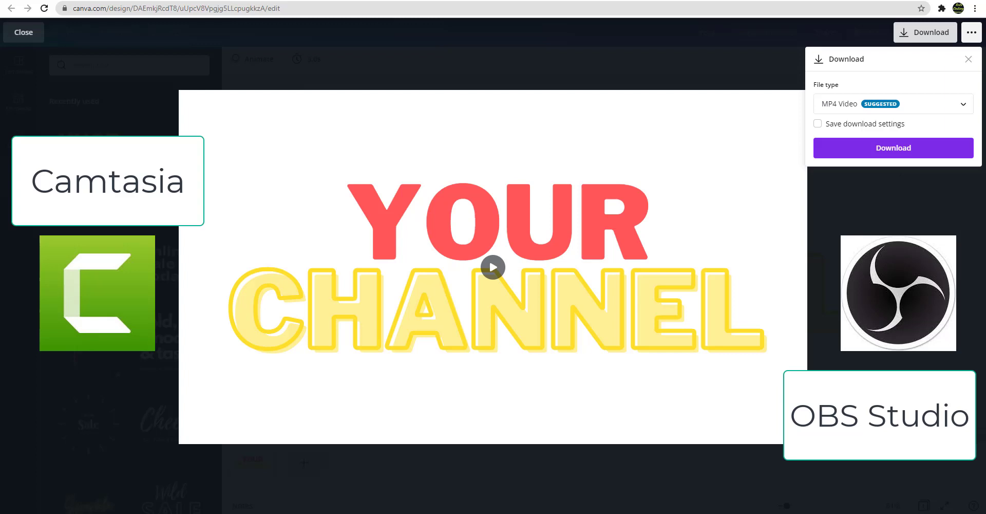
mouse_move(325, 268)
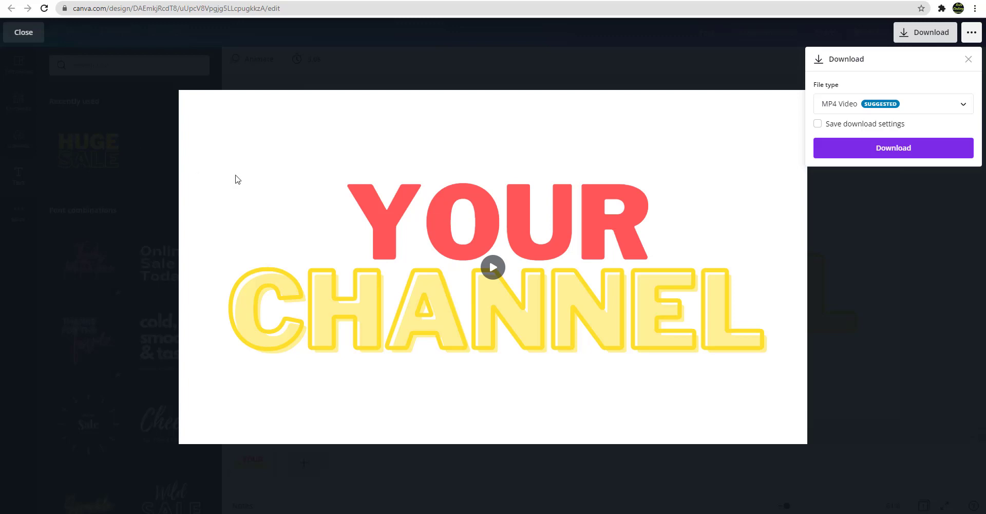
mouse_move(391, 221)
- Close the preview and show the empty Audio section of Uploads
key(Escape)
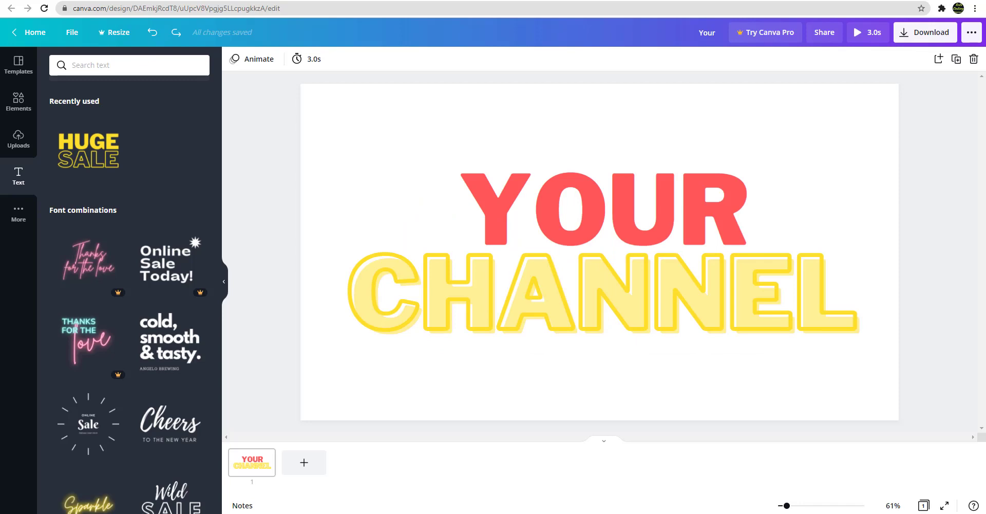
click(20, 143)
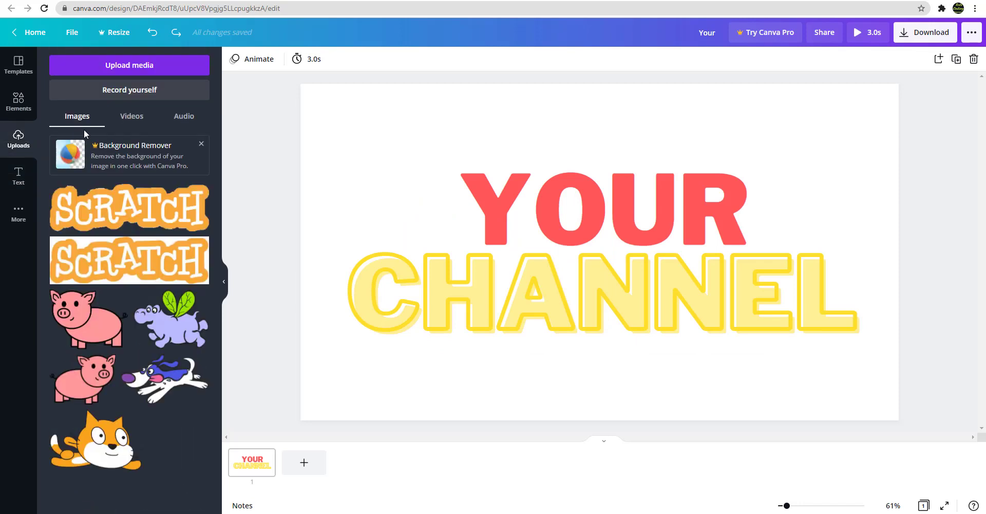
click(182, 118)
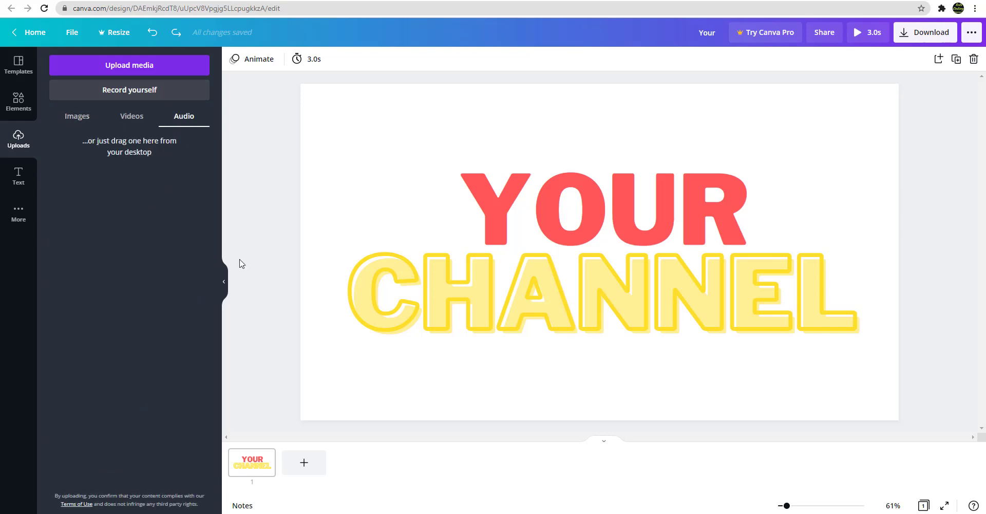